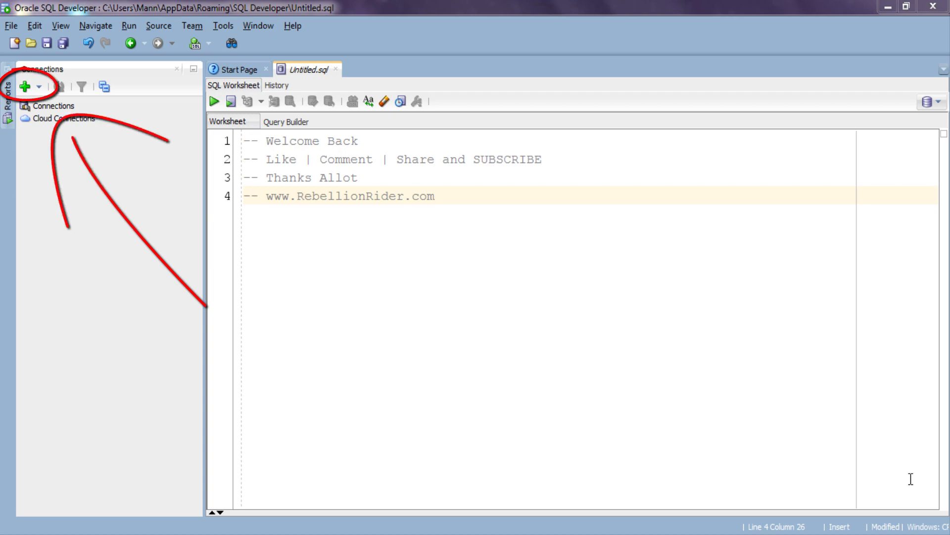
Step: Fill in a new connection named sys@localhost with username sys and a saved password
left_click(25, 86)
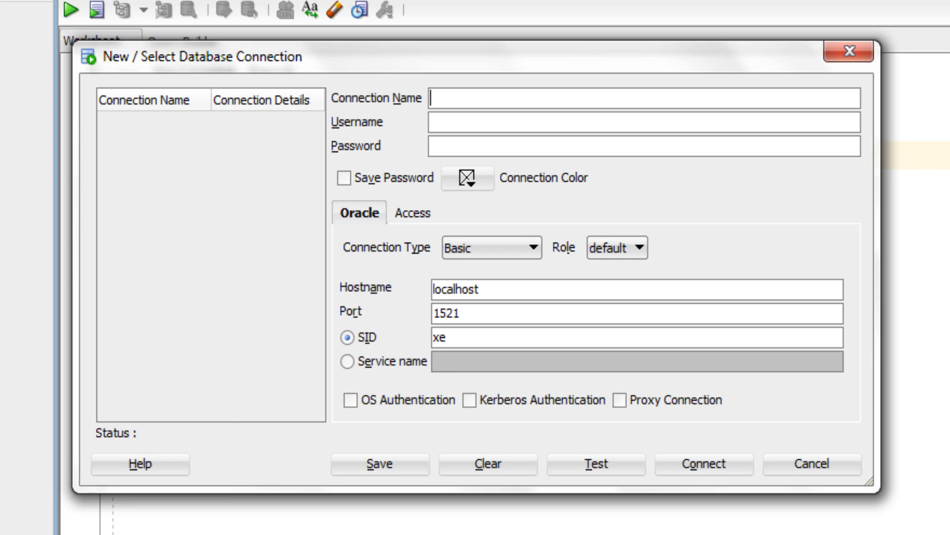
type("sys@")
type("localhost")
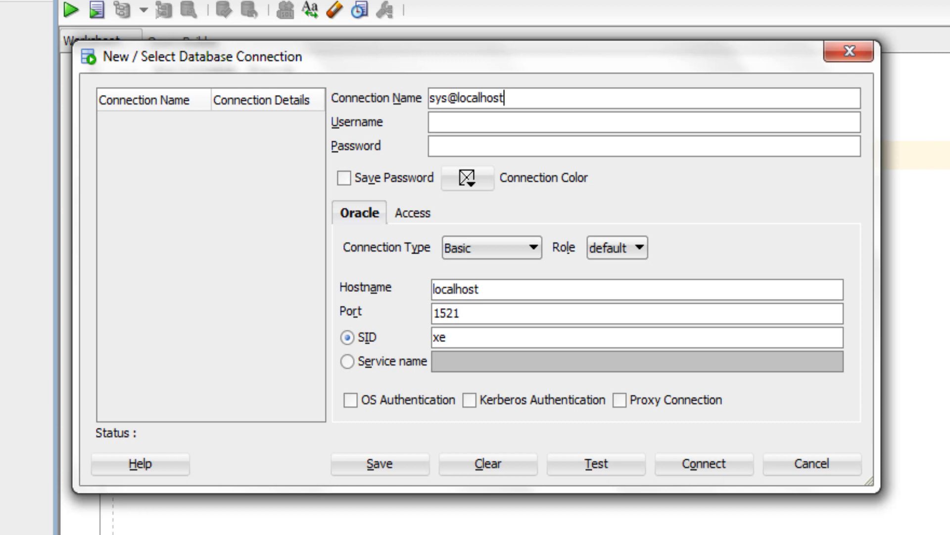
left_click(498, 127)
type("sys")
key("Tab")
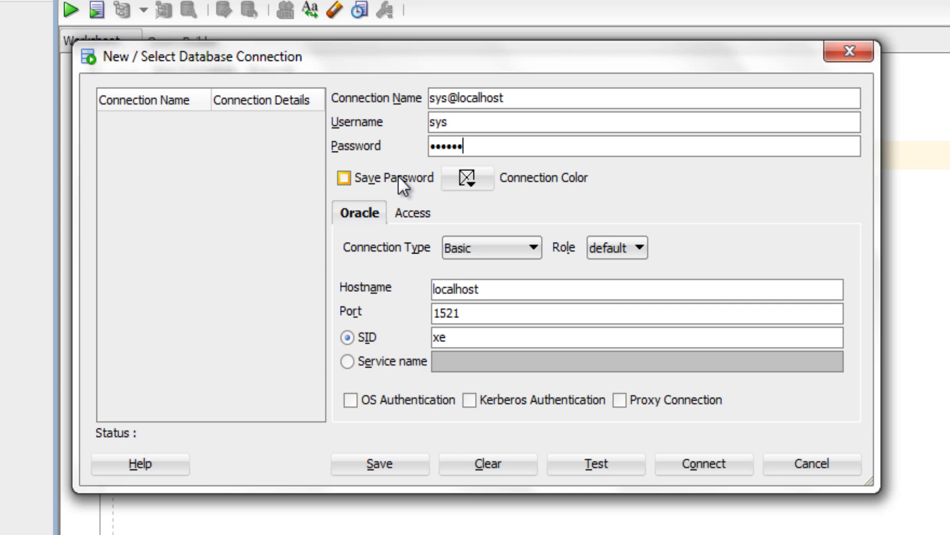
left_click(398, 179)
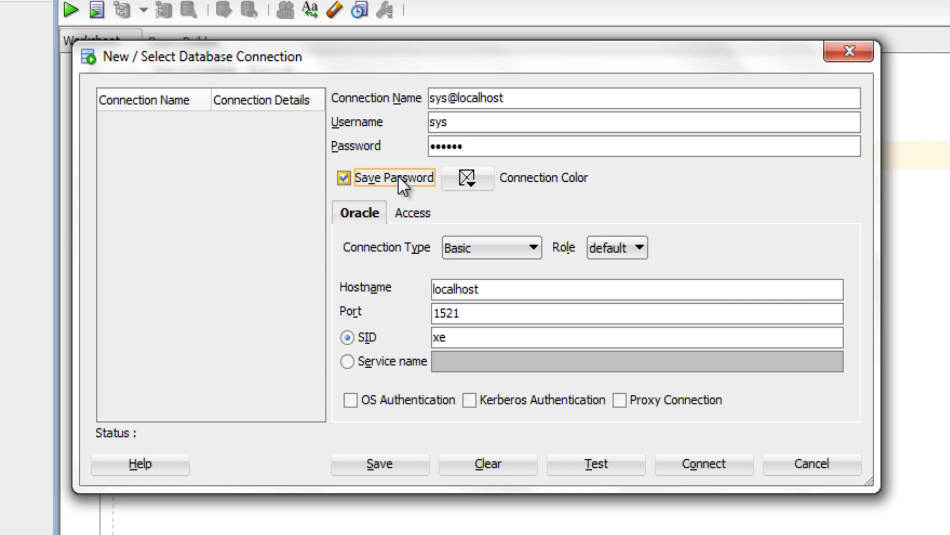
left_click(478, 179)
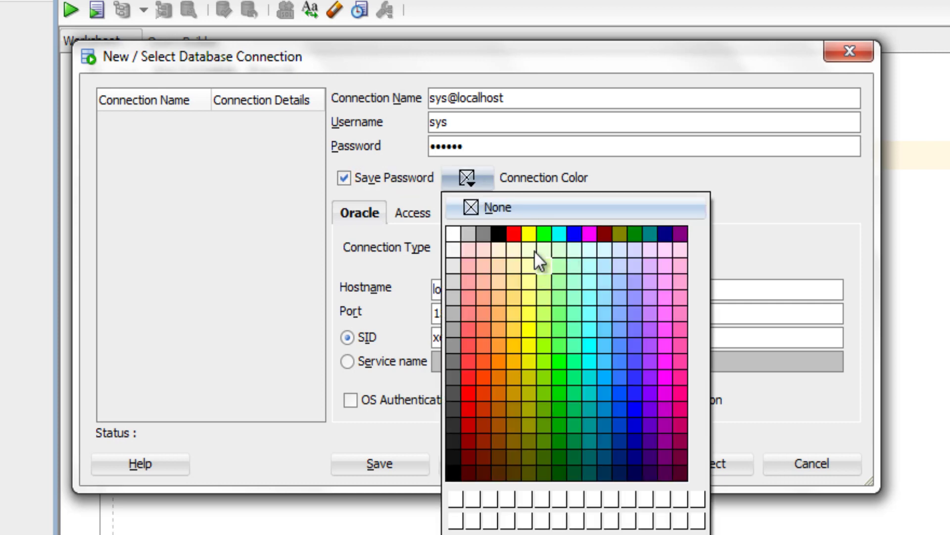
left_click(519, 170)
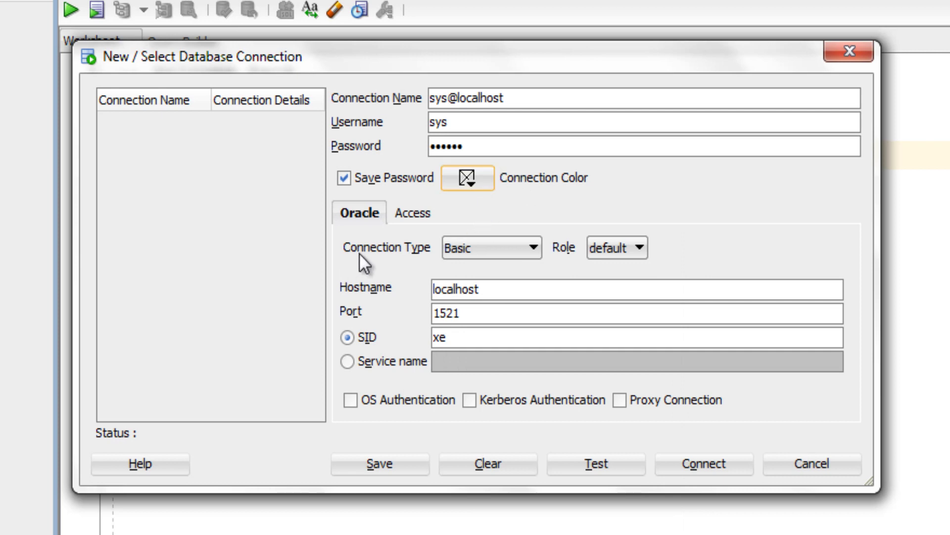
left_click(628, 250)
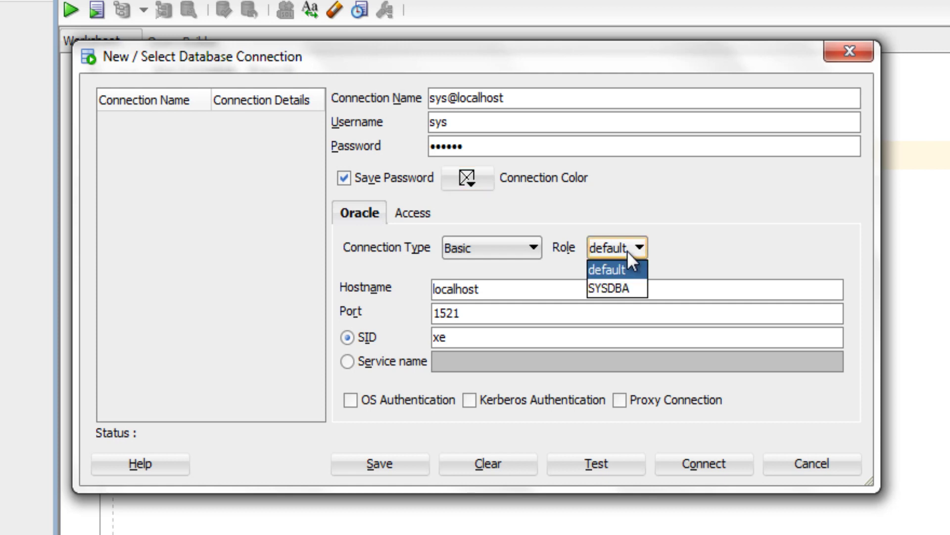
Step: Set the connection role to SYSDBA and change the SID from xe to orcl
left_click(631, 287)
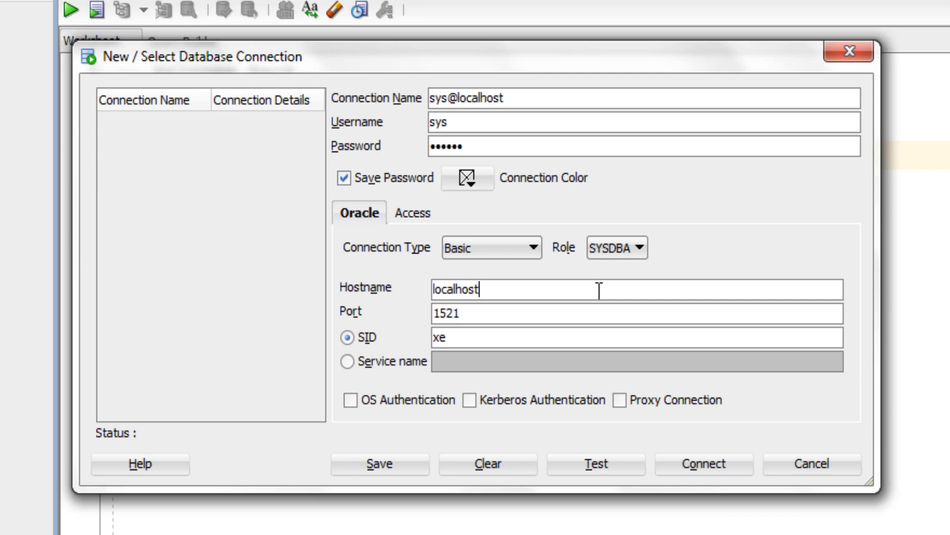
left_click(555, 336)
key("BackSpace")
key("BackSpace")
type("orcl")
Step: Test, save and connect the sys@localhost connection
left_click(617, 471)
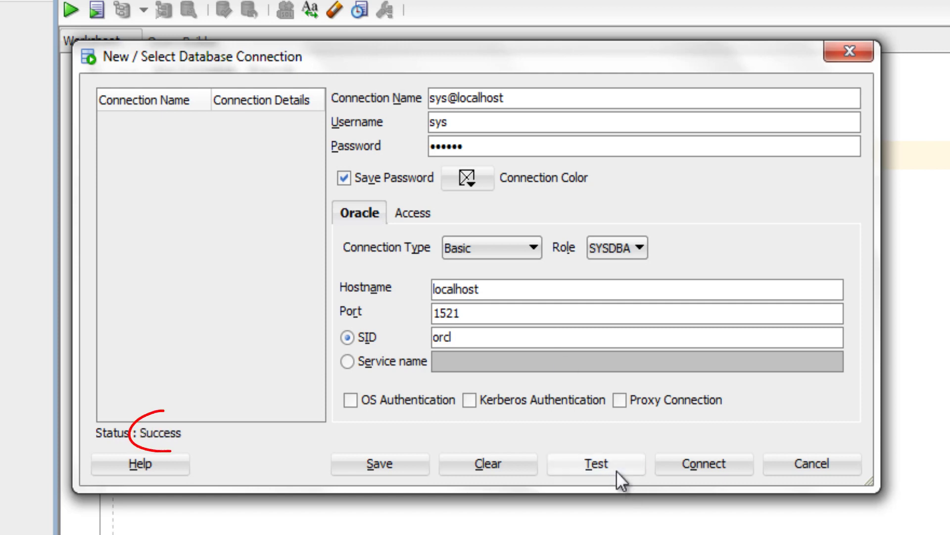
left_click(370, 470)
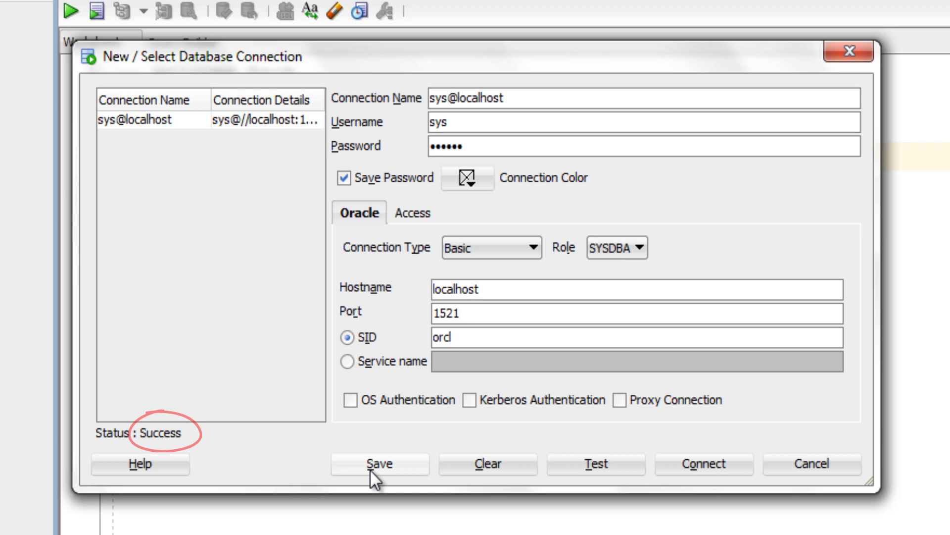
left_click(667, 468)
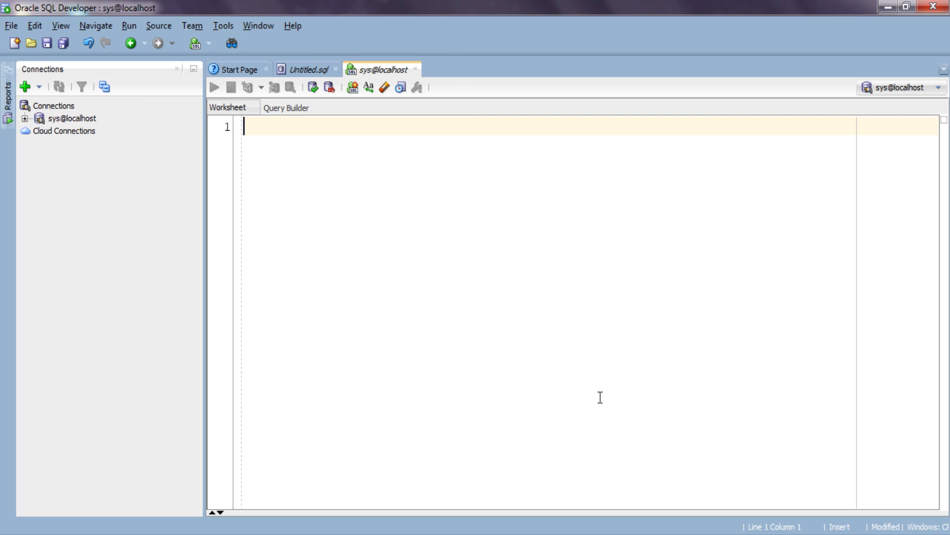
type("SHOW user;")
Step: Run SHOW user to confirm SYS, then expand the sys@localhost connection tree
key("F5")
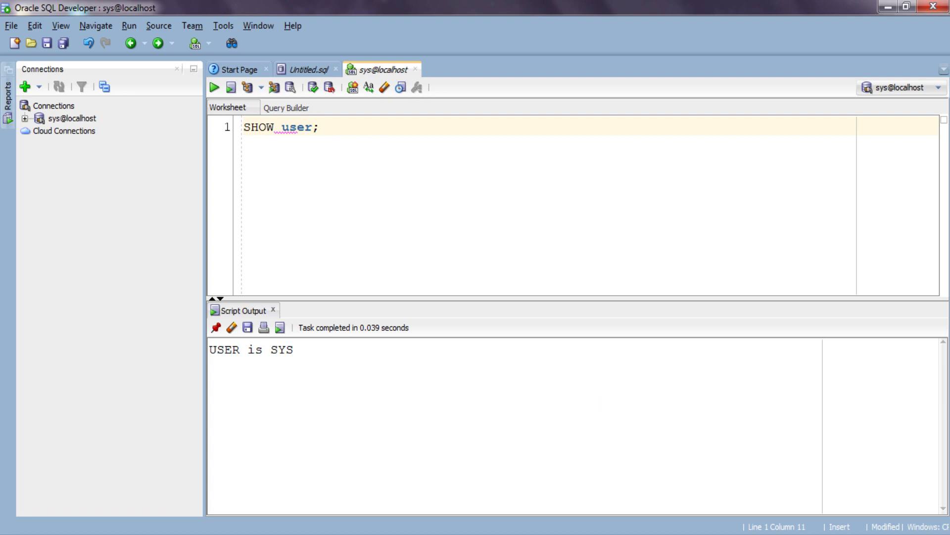
double_click(78, 118)
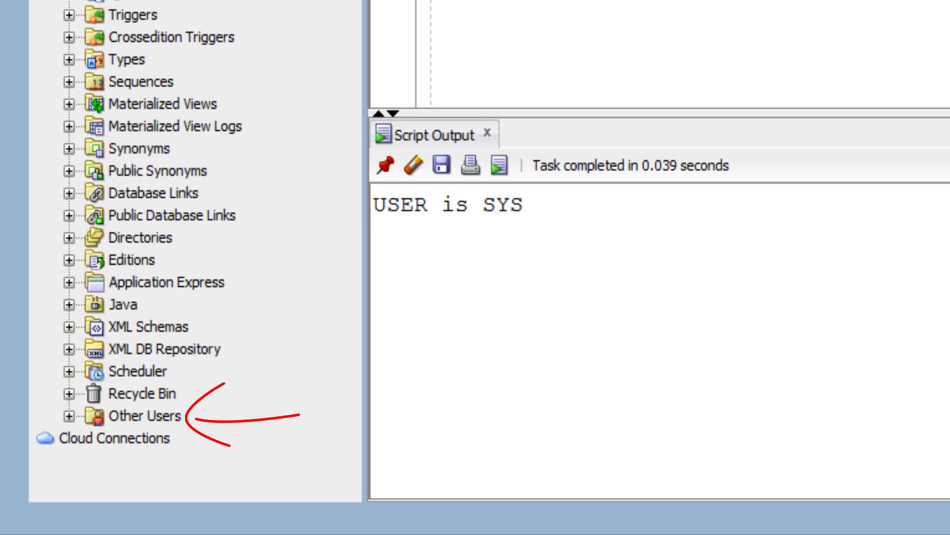
Step: Start a new user from Other Users, named batman with a confirmed password
right_click(126, 417)
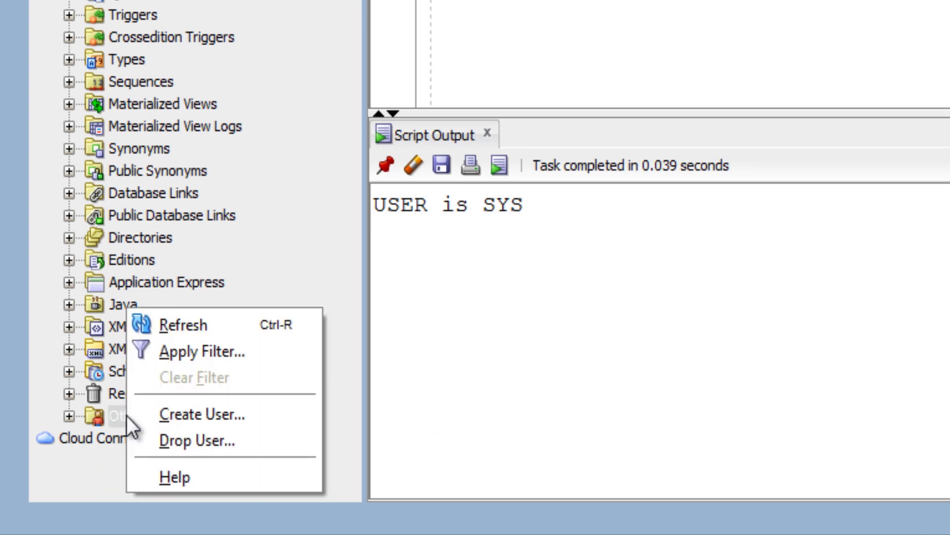
left_click(149, 414)
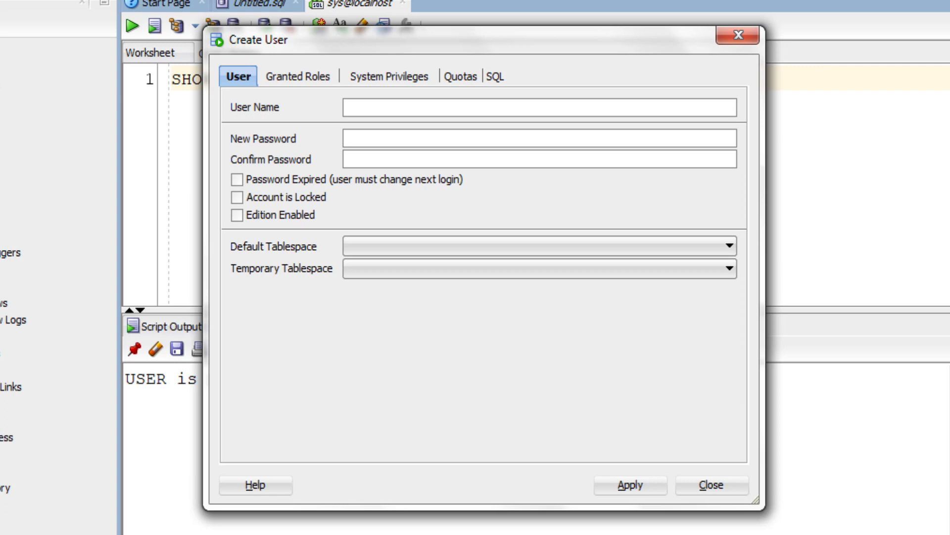
left_click(401, 106)
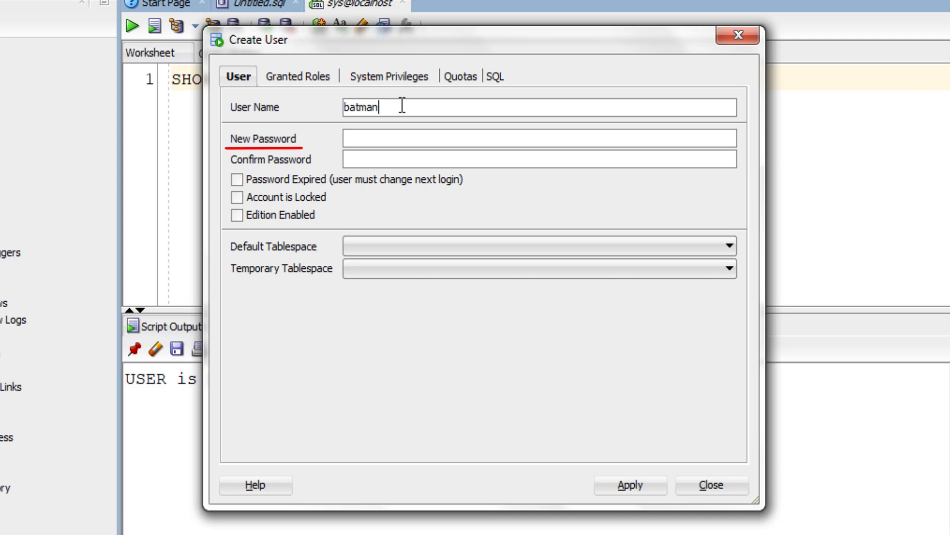
key("Tab")
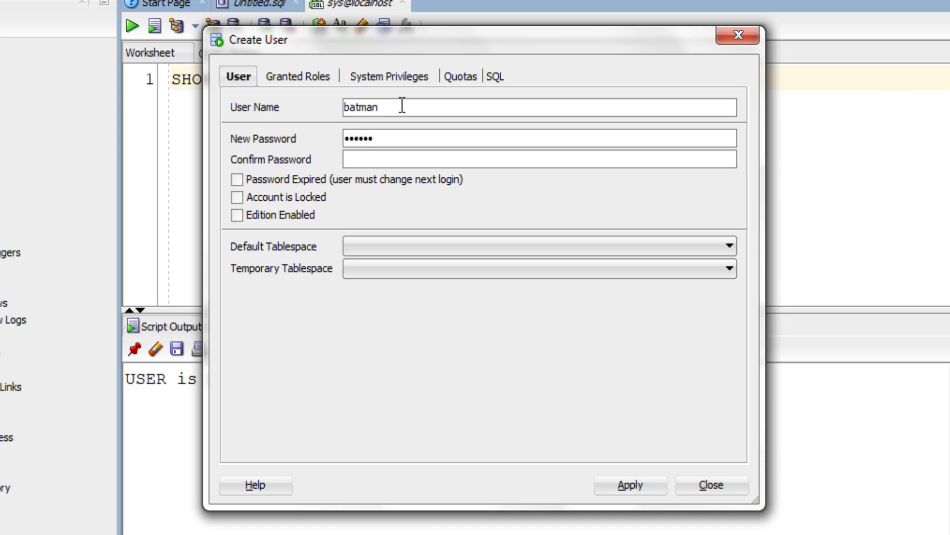
key("Tab")
Step: Choose EXAMPLE as default tablespace and TEMP as temporary tablespace
left_click(483, 252)
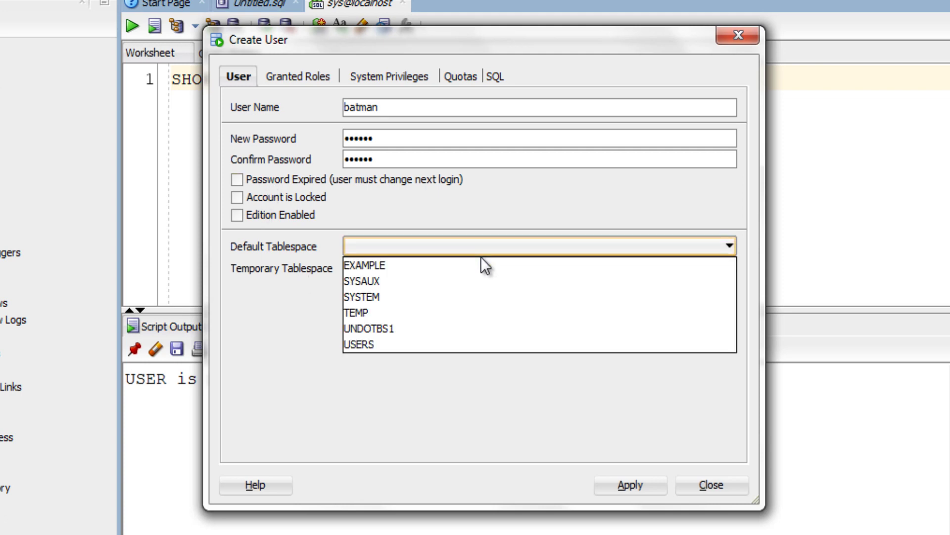
left_click(480, 261)
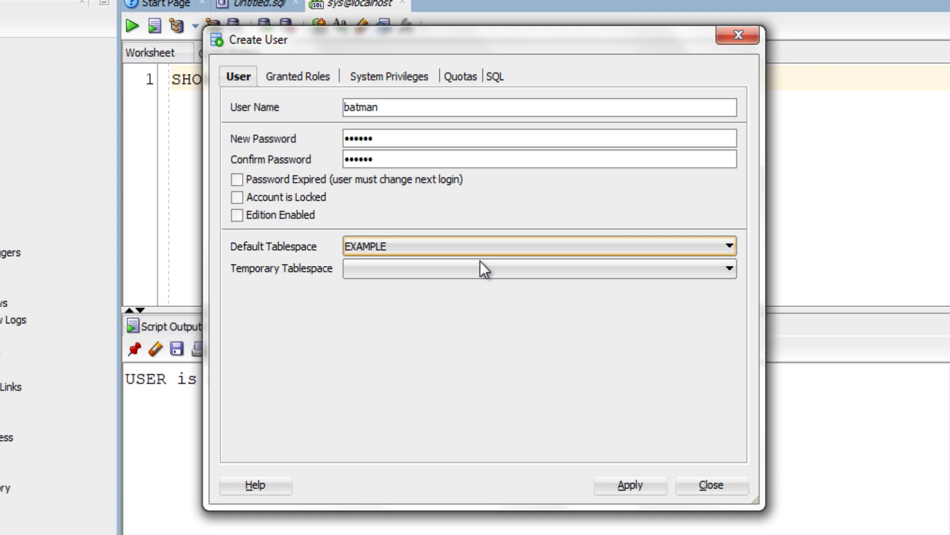
left_click(477, 264)
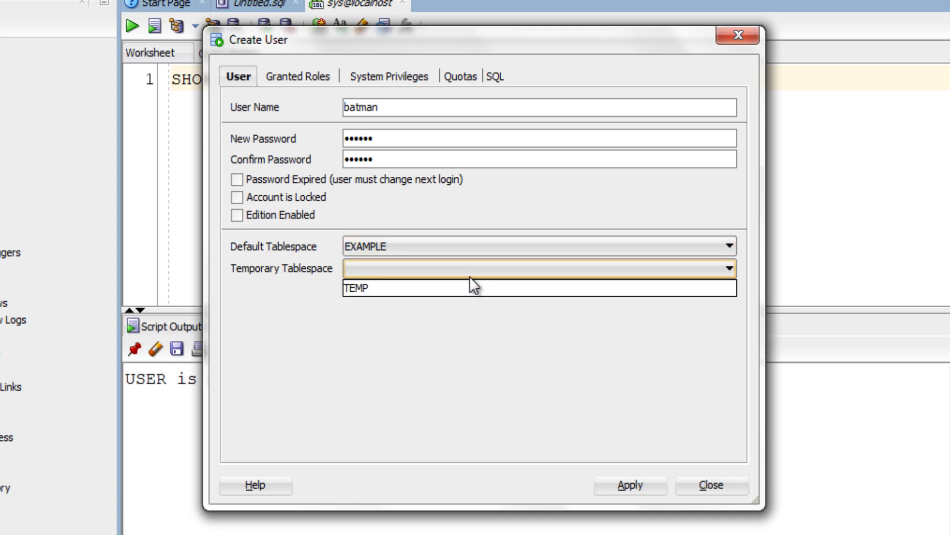
left_click(470, 282)
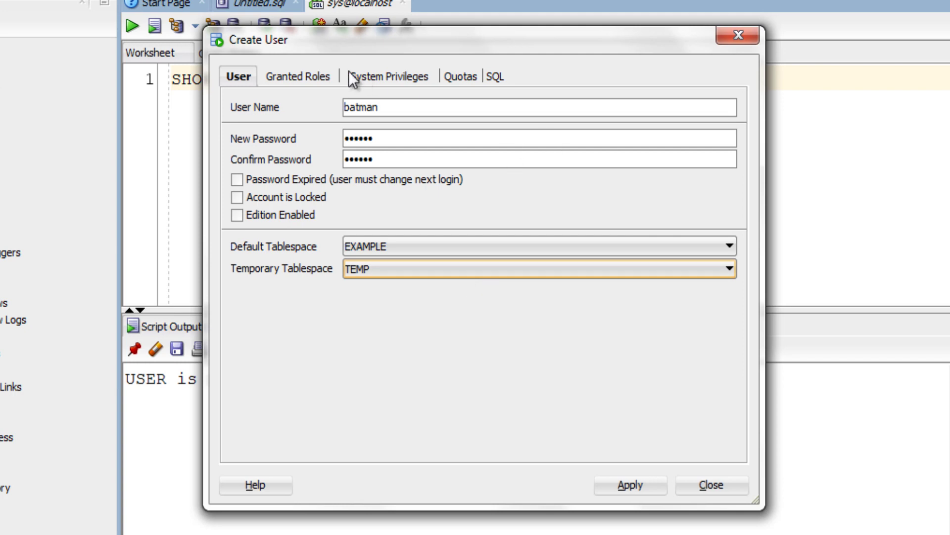
Step: Show the Granted Roles list in the Create User dialog for batman
left_click(319, 77)
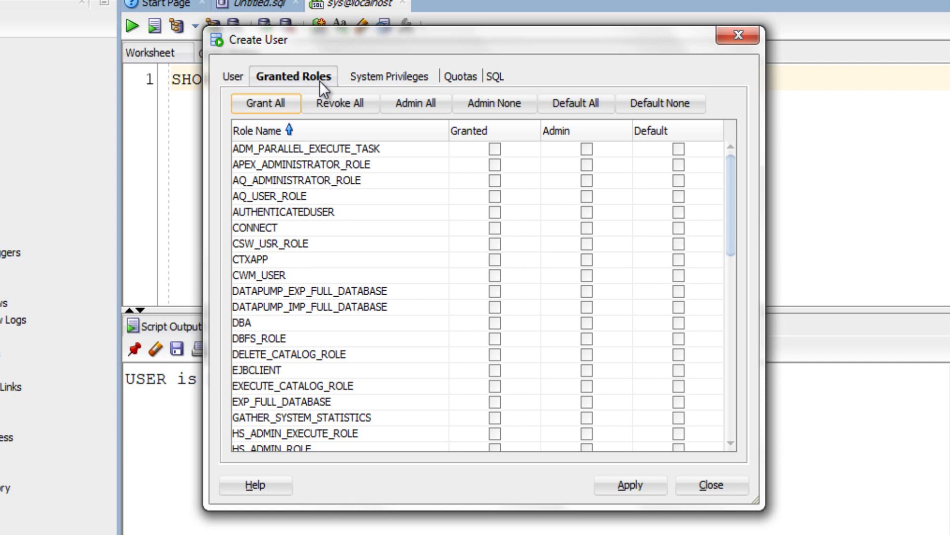
Step: Grant batman the CREATE SESSION and CREATE TABLE system privileges, without admin option
left_click(359, 80)
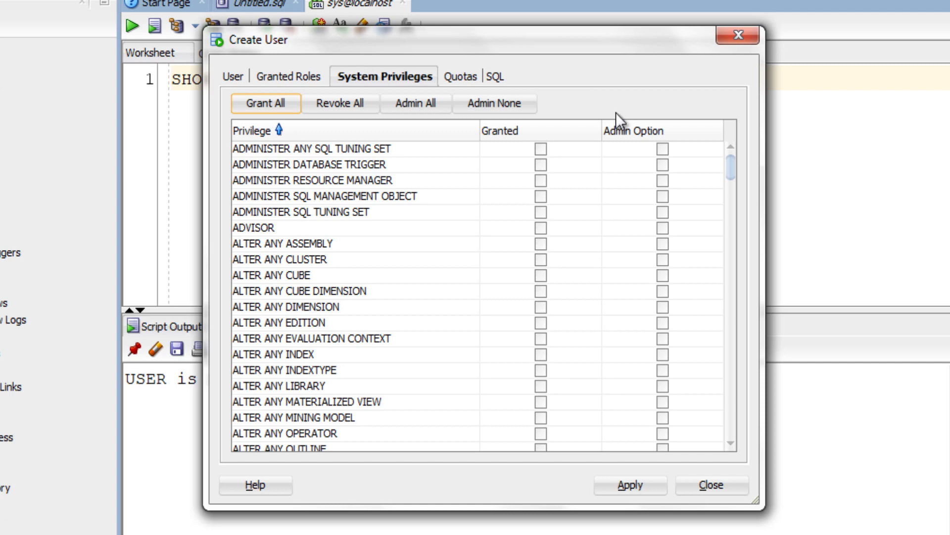
left_click_drag(733, 162, 749, 294)
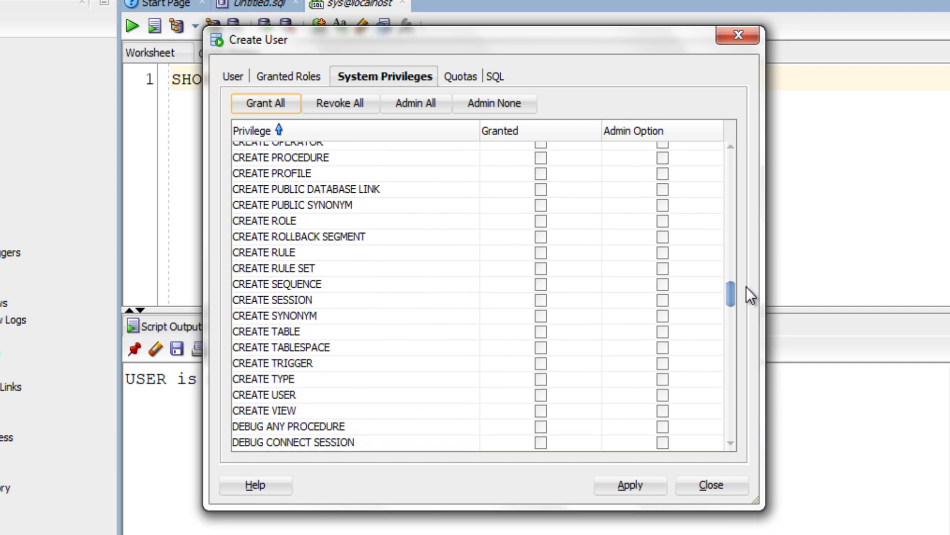
left_click(384, 304)
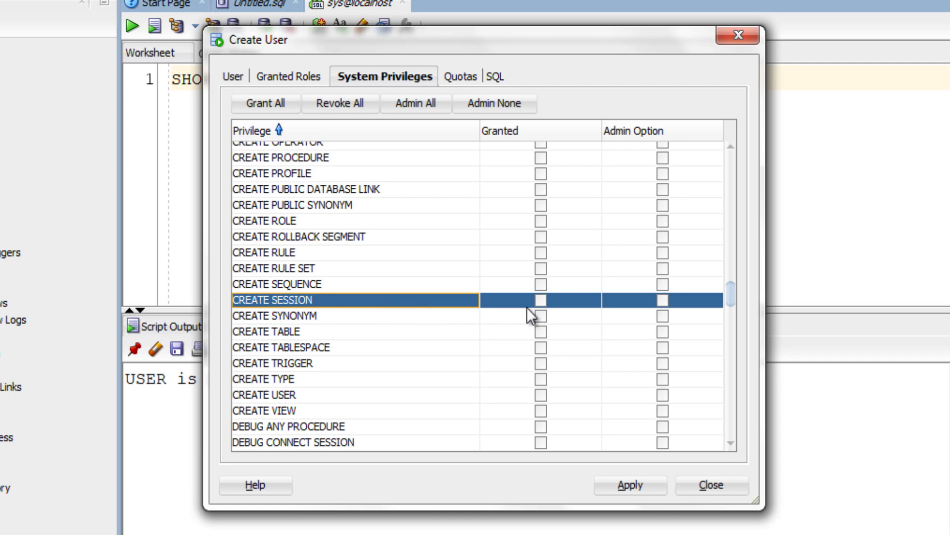
left_click(541, 301)
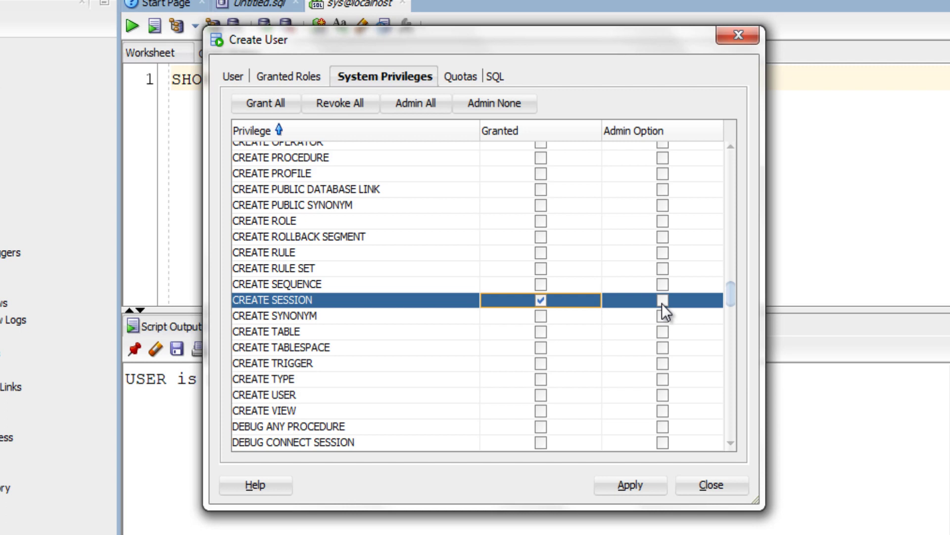
left_click(411, 330)
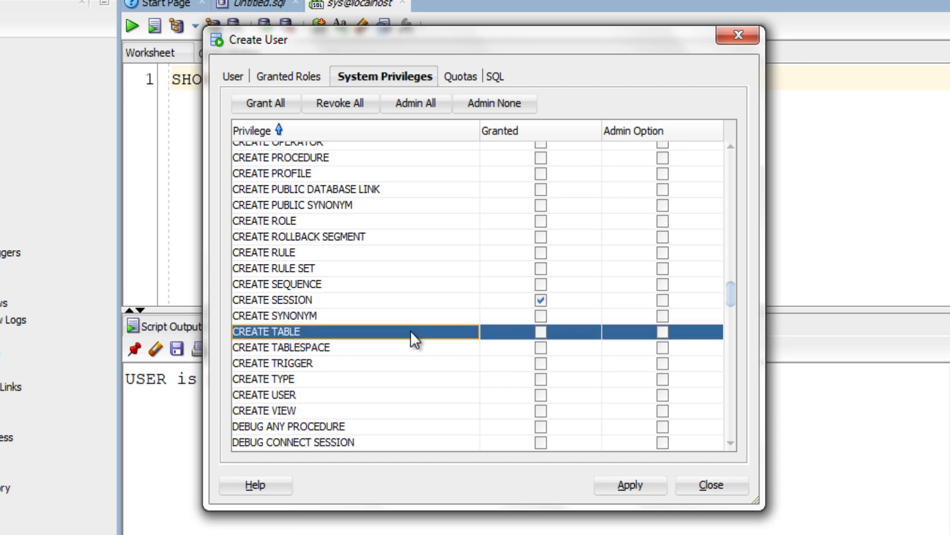
left_click(540, 332)
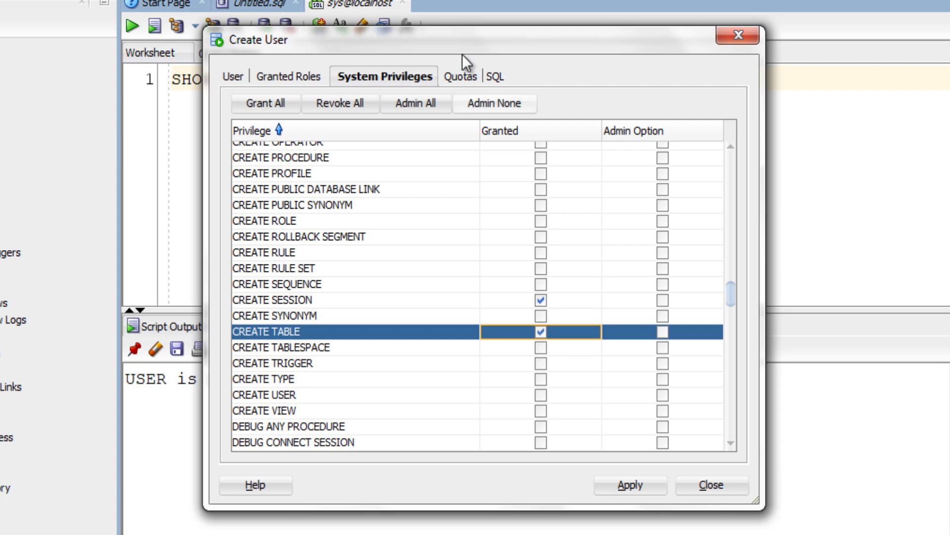
Step: Set batman's quota on the EXAMPLE tablespace to 20 M
left_click(456, 76)
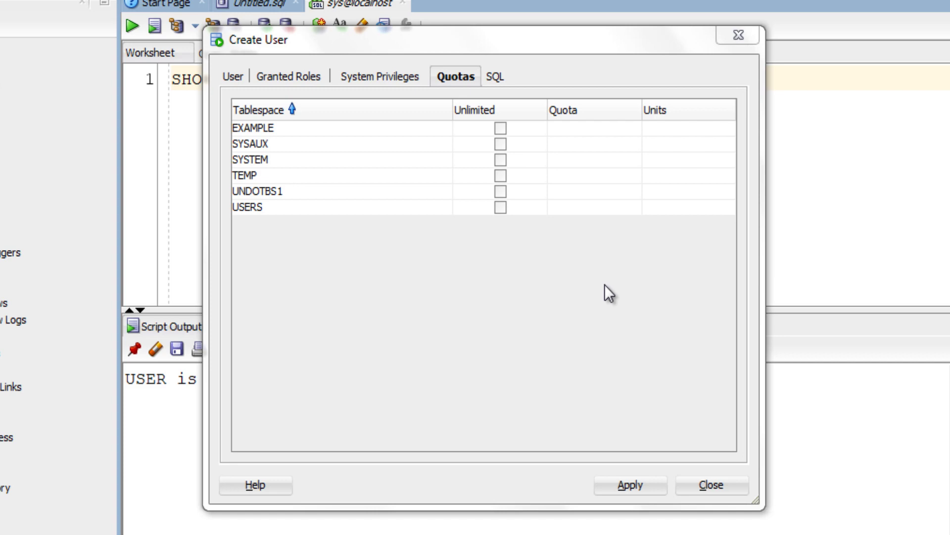
left_click(597, 128)
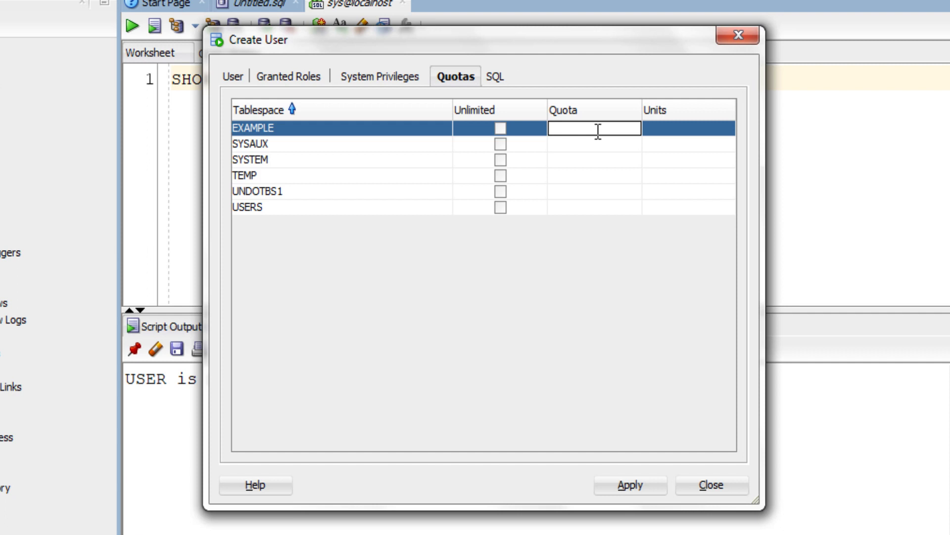
type("20")
key("Return")
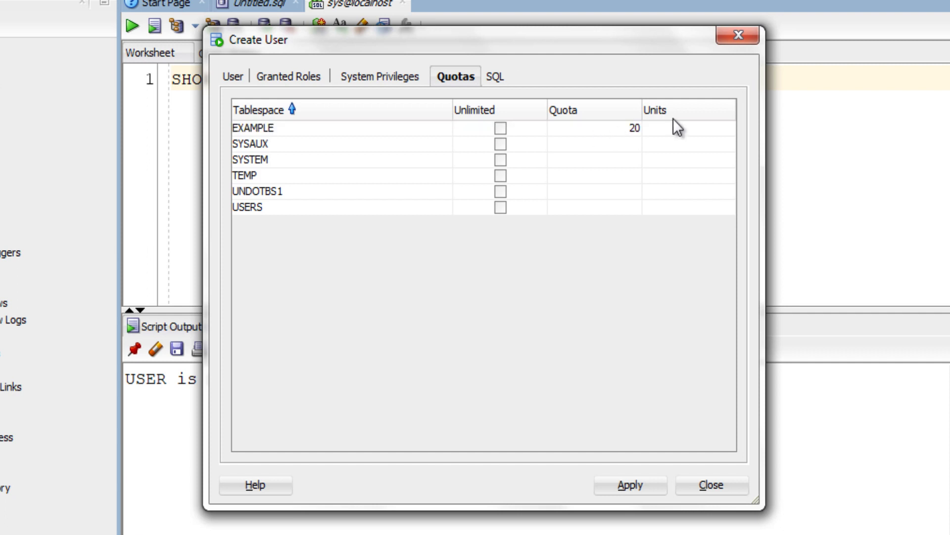
left_click(670, 130)
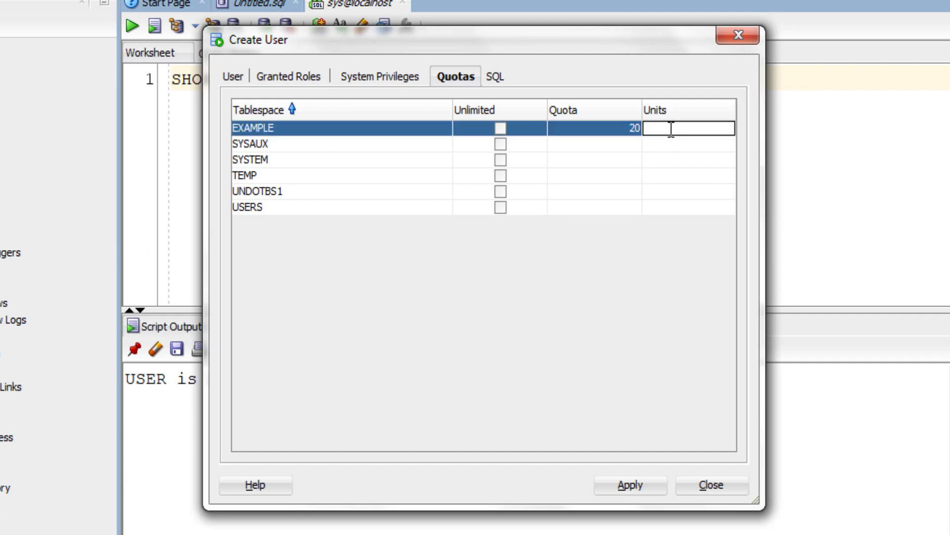
type("M")
key("Return")
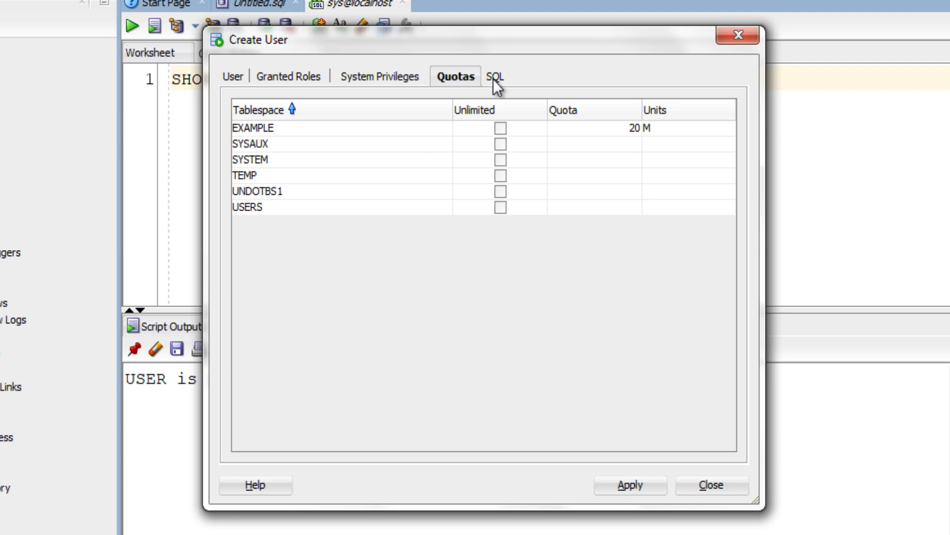
Step: Review and apply the generated CREATE USER SQL, then close the Create User dialog
left_click(493, 79)
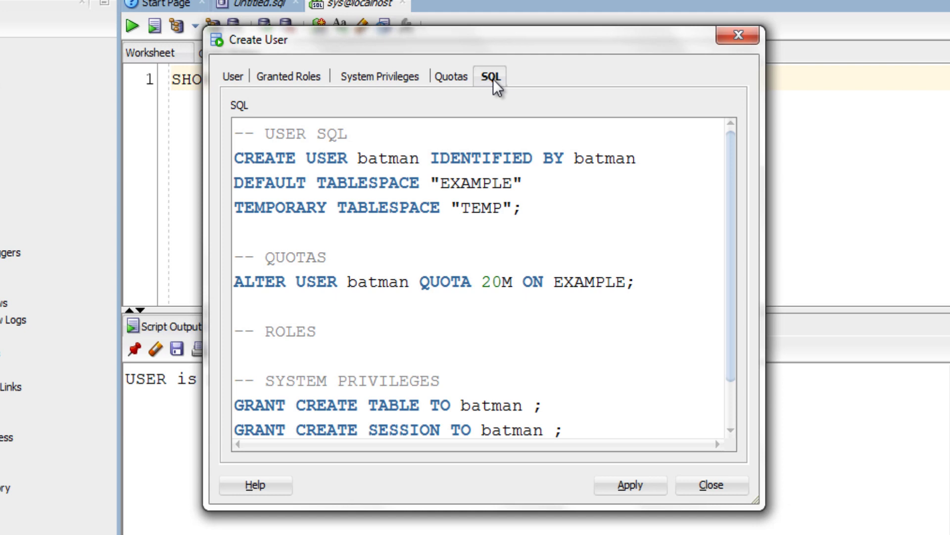
left_click(624, 489)
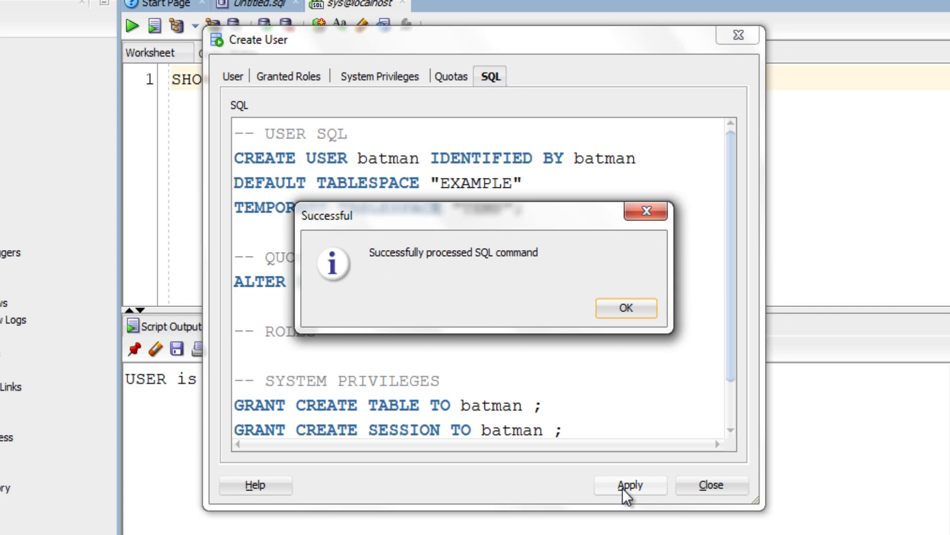
left_click(642, 312)
left_click(709, 483)
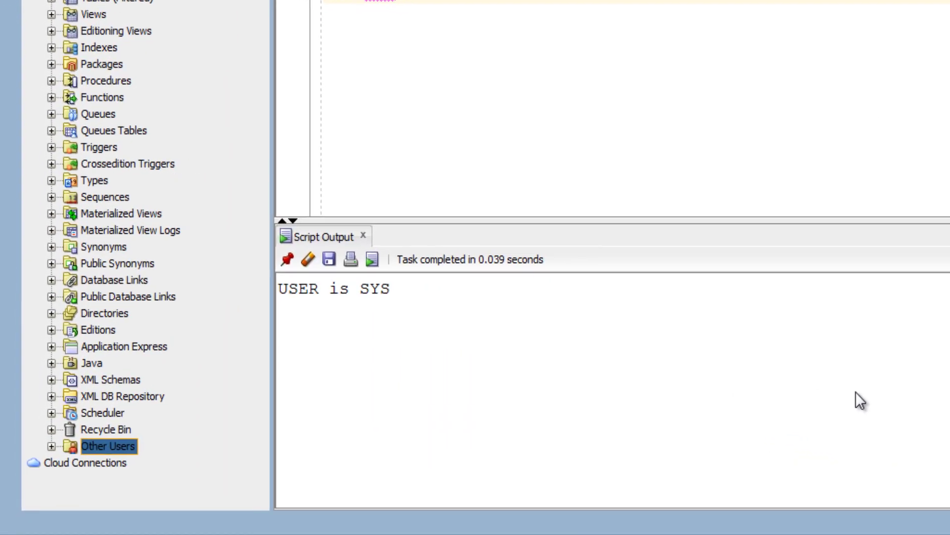
Step: Expand Other Users and select the new BATMAN account
double_click(102, 438)
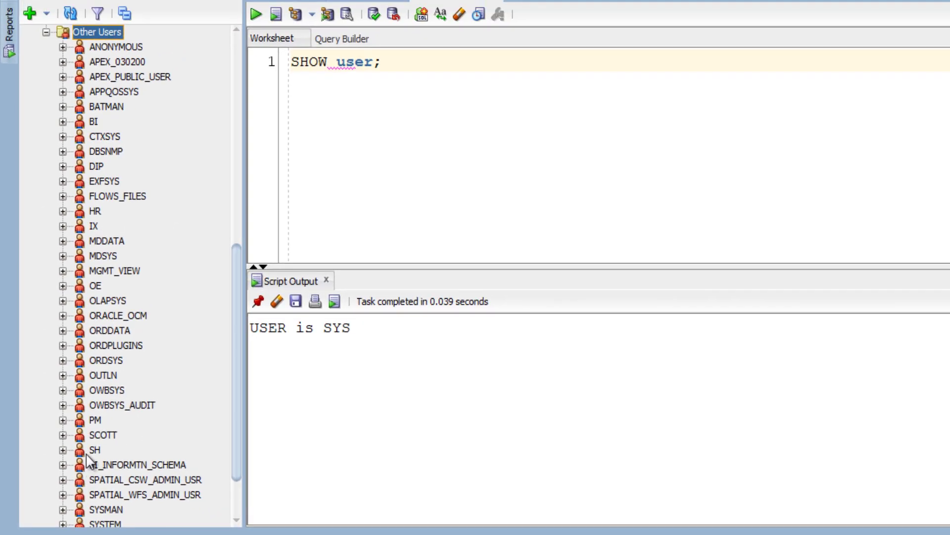
left_click(98, 108)
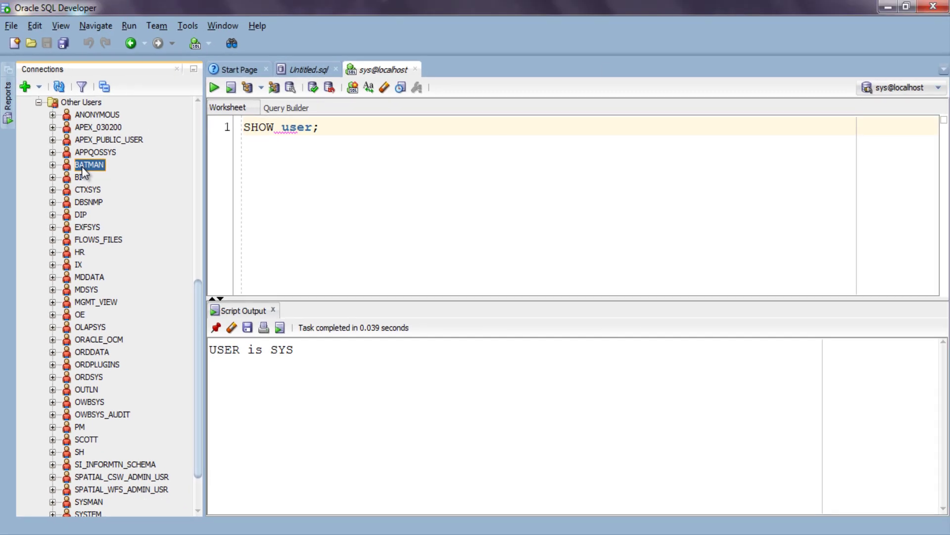
type("s")
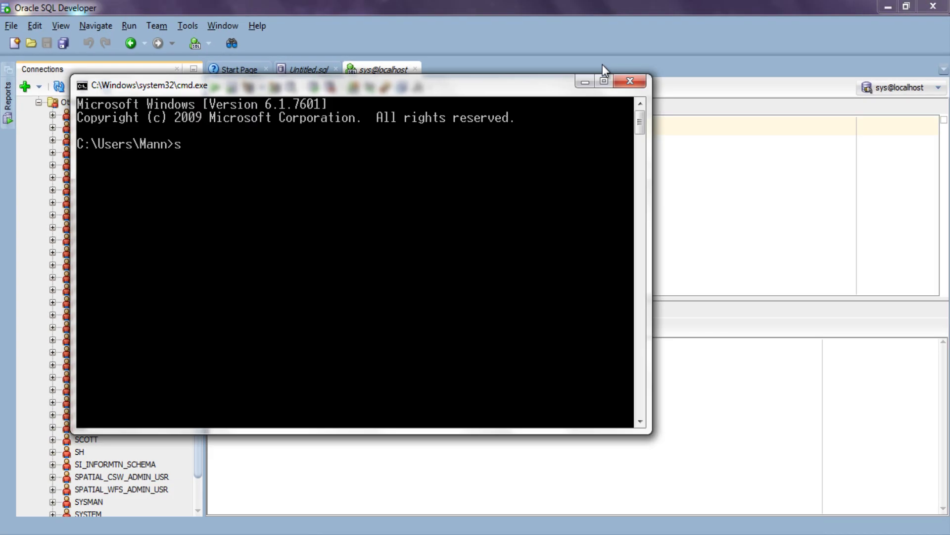
type("et ORACLE_SID=orcl")
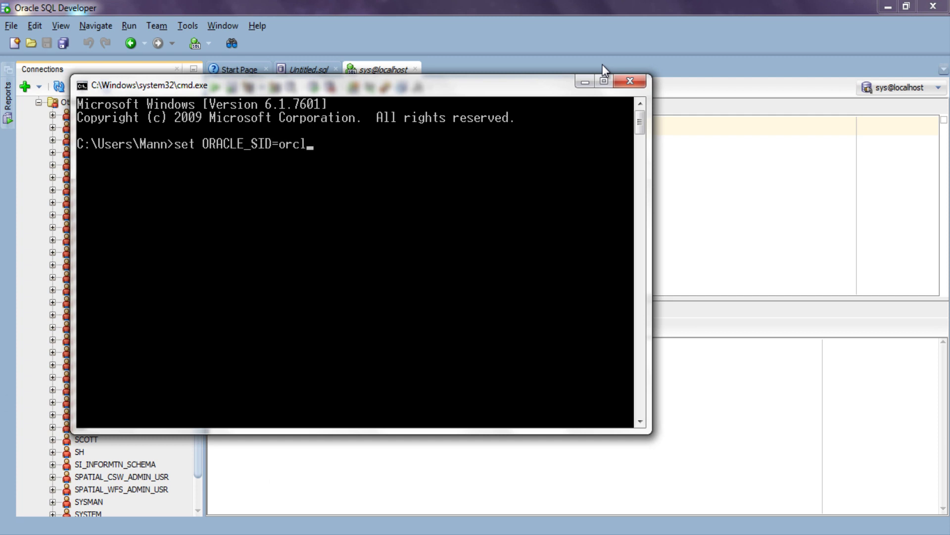
key("Return")
type("sqlplus/")
key("BackSpace")
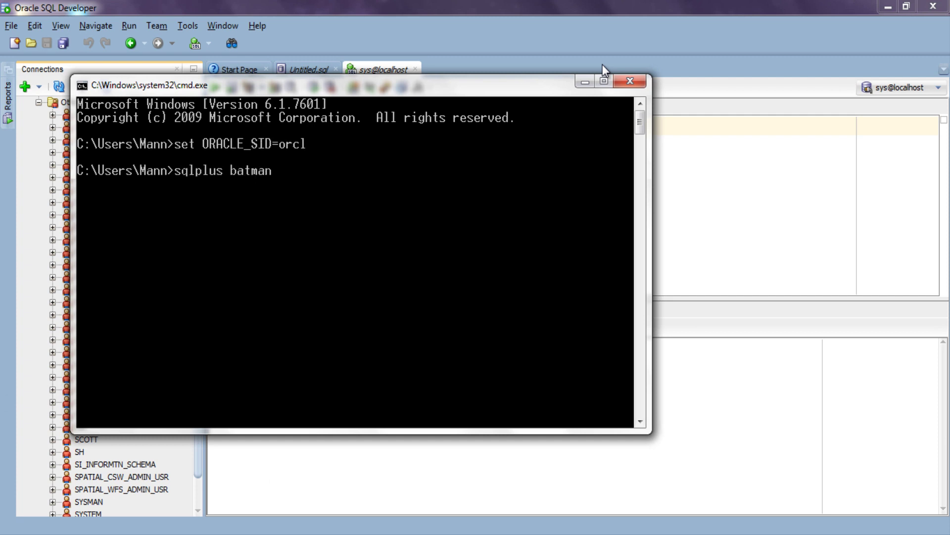
key("Return")
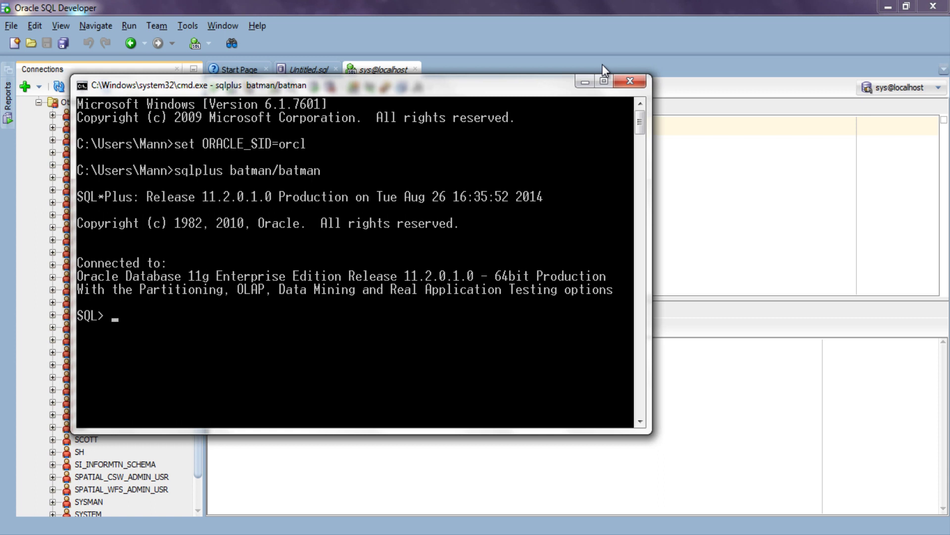
type("SHOW USER;")
key("Return")
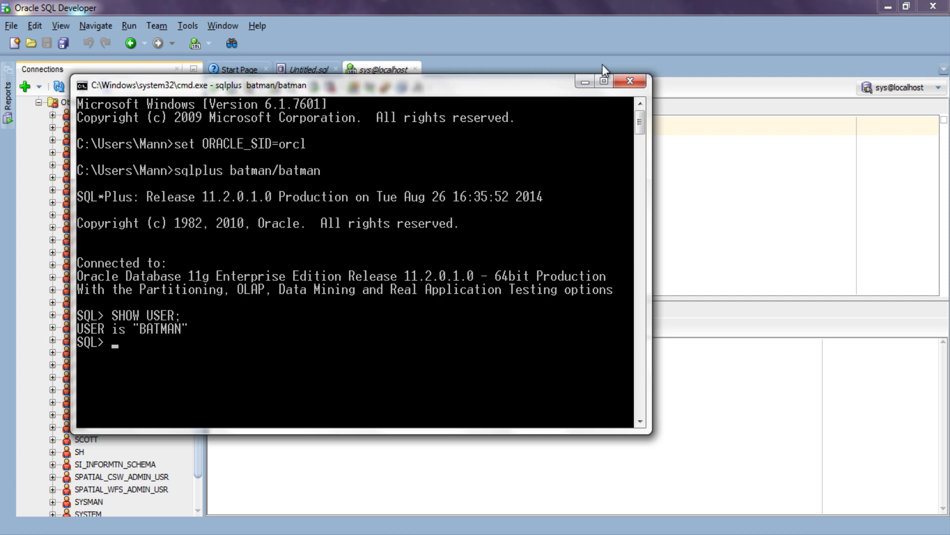